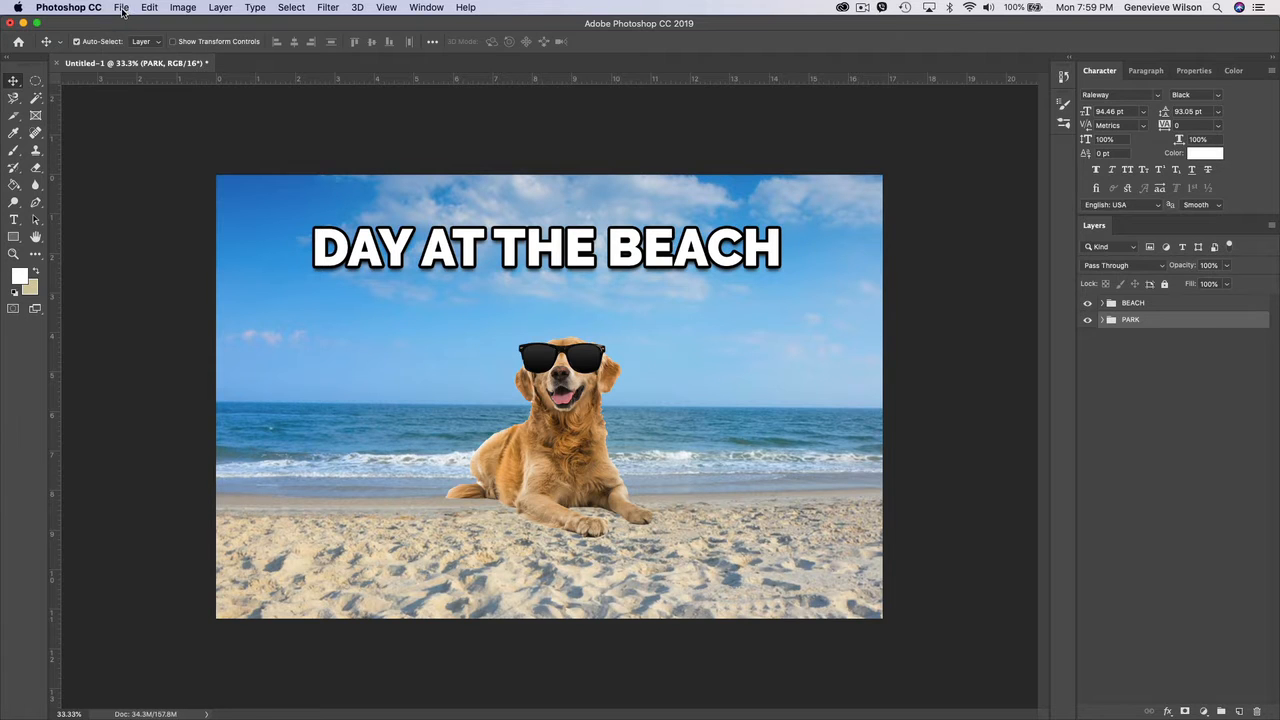
- Save the beach version to the Desktop as a JPEG named BEACH at Maximum quality 12
left_click(122, 10)
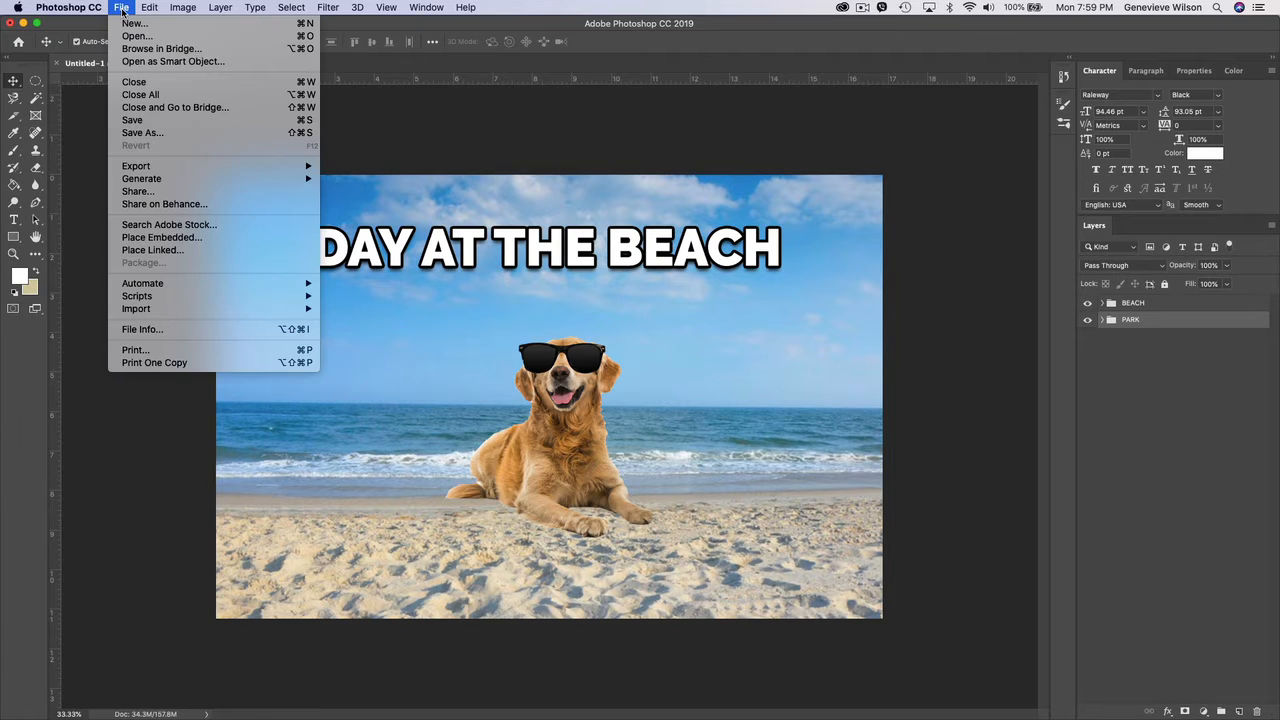
left_click(145, 132)
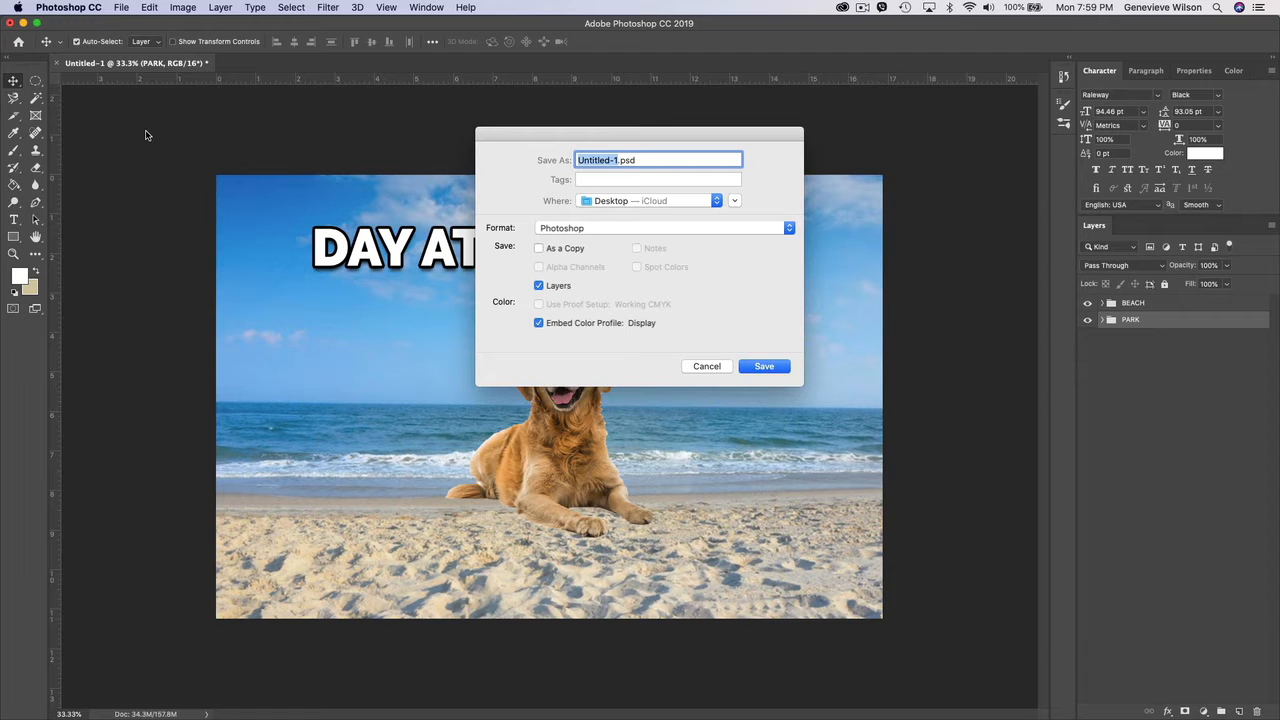
type("BEACH")
left_click(590, 228)
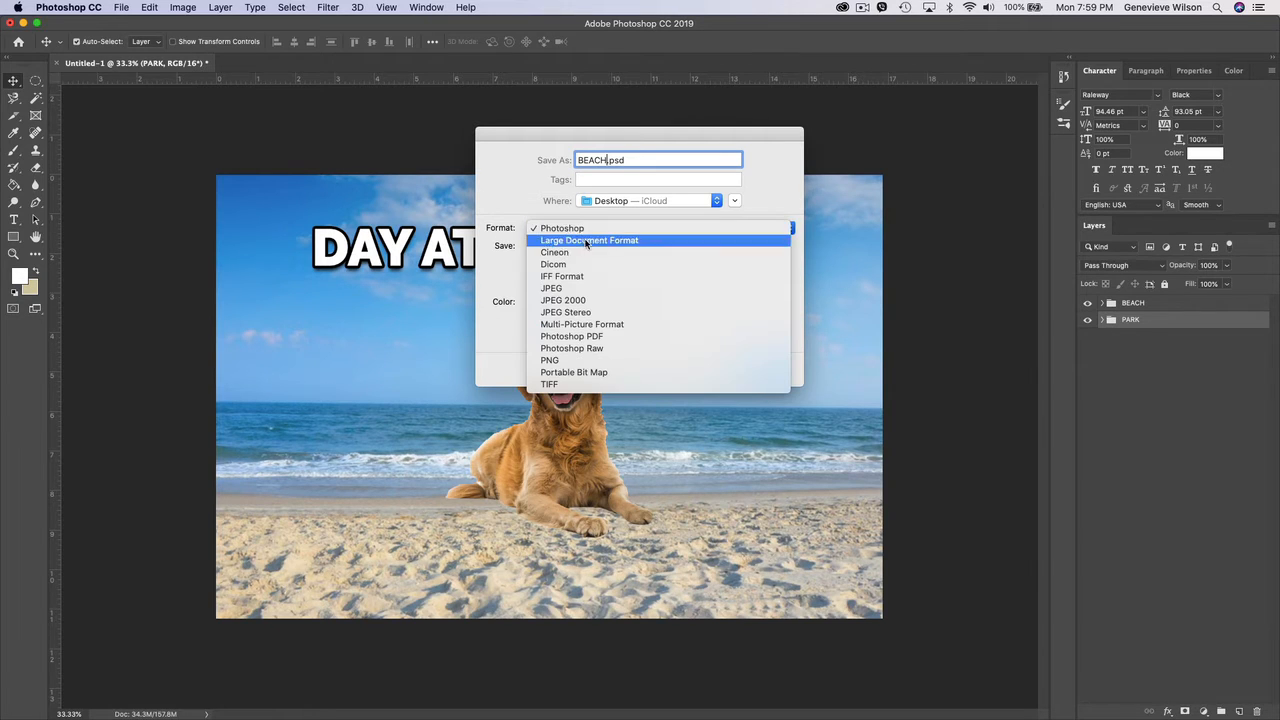
left_click(571, 289)
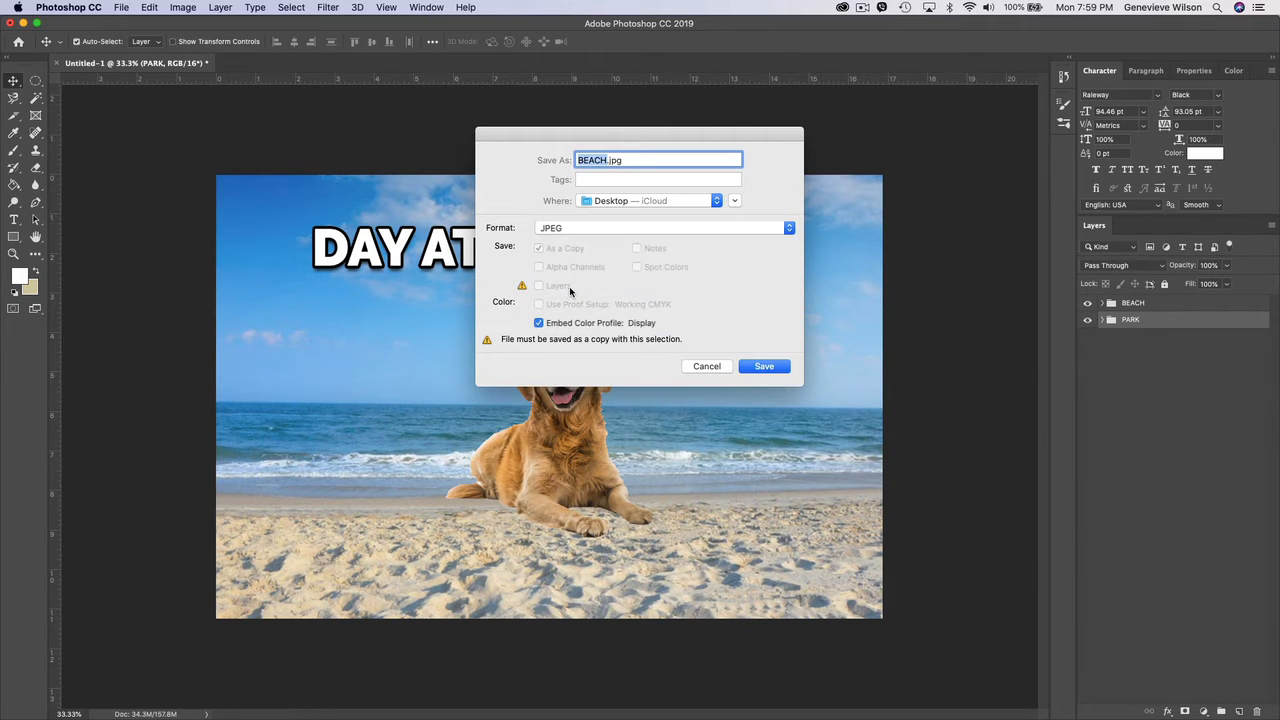
left_click(773, 367)
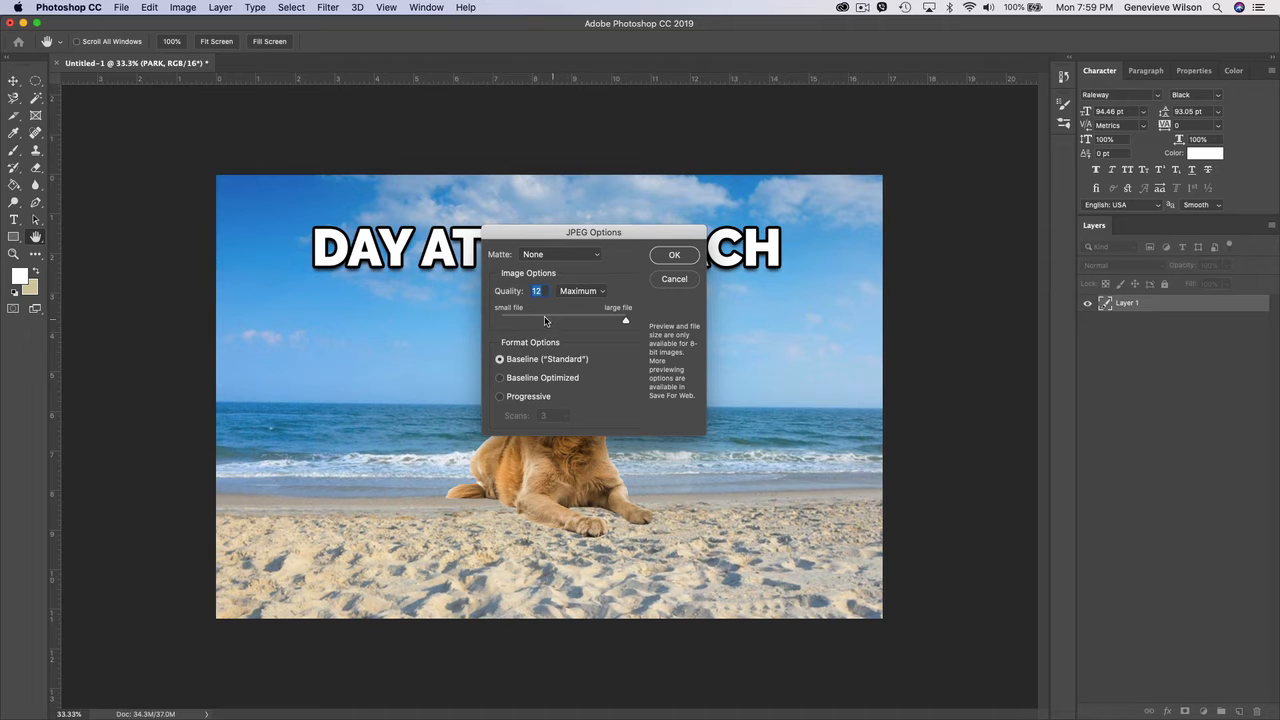
left_click(687, 258)
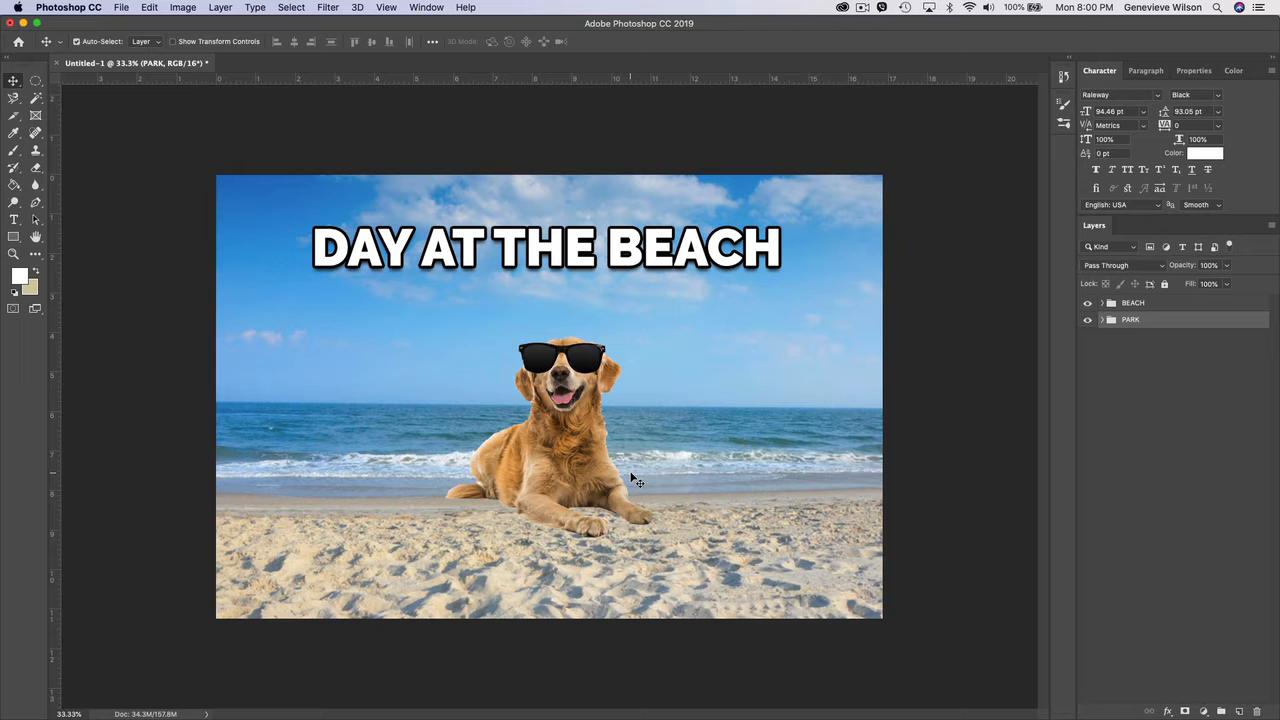
- Hide the BEACH group and save the park version to the Desktop as a JPEG named PARK at Maximum quality 12
left_click(1088, 303)
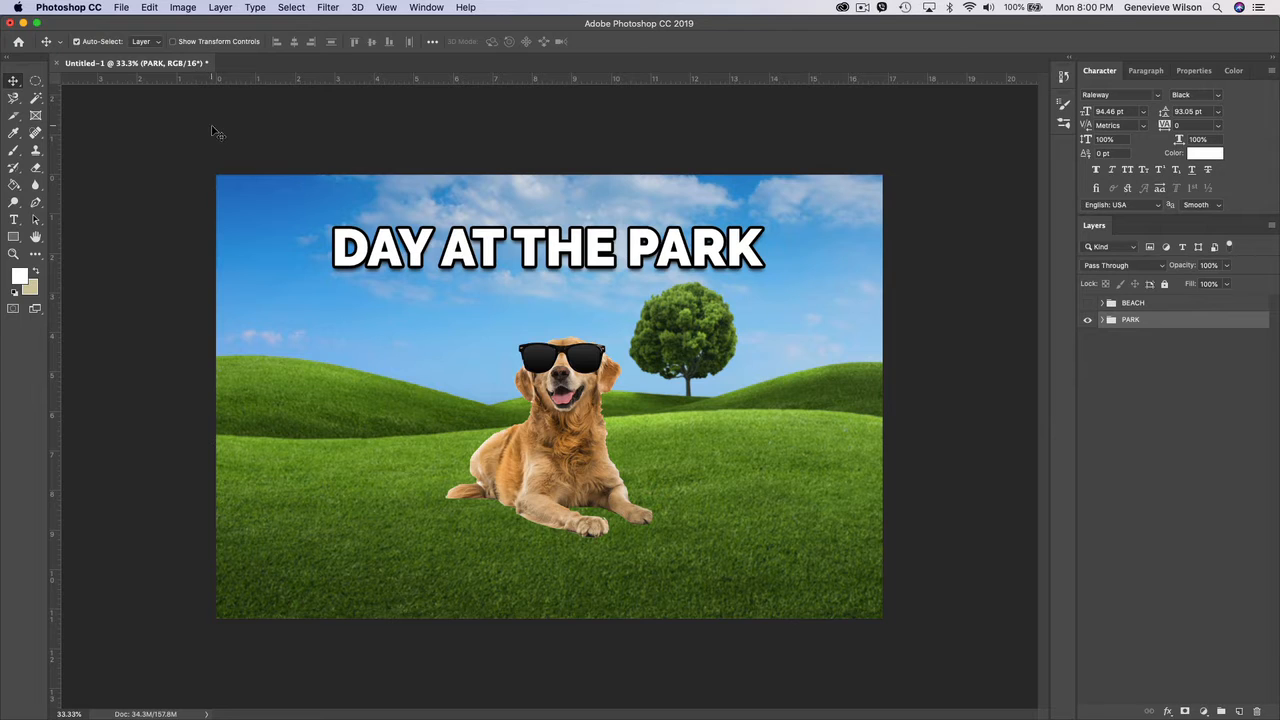
left_click(121, 8)
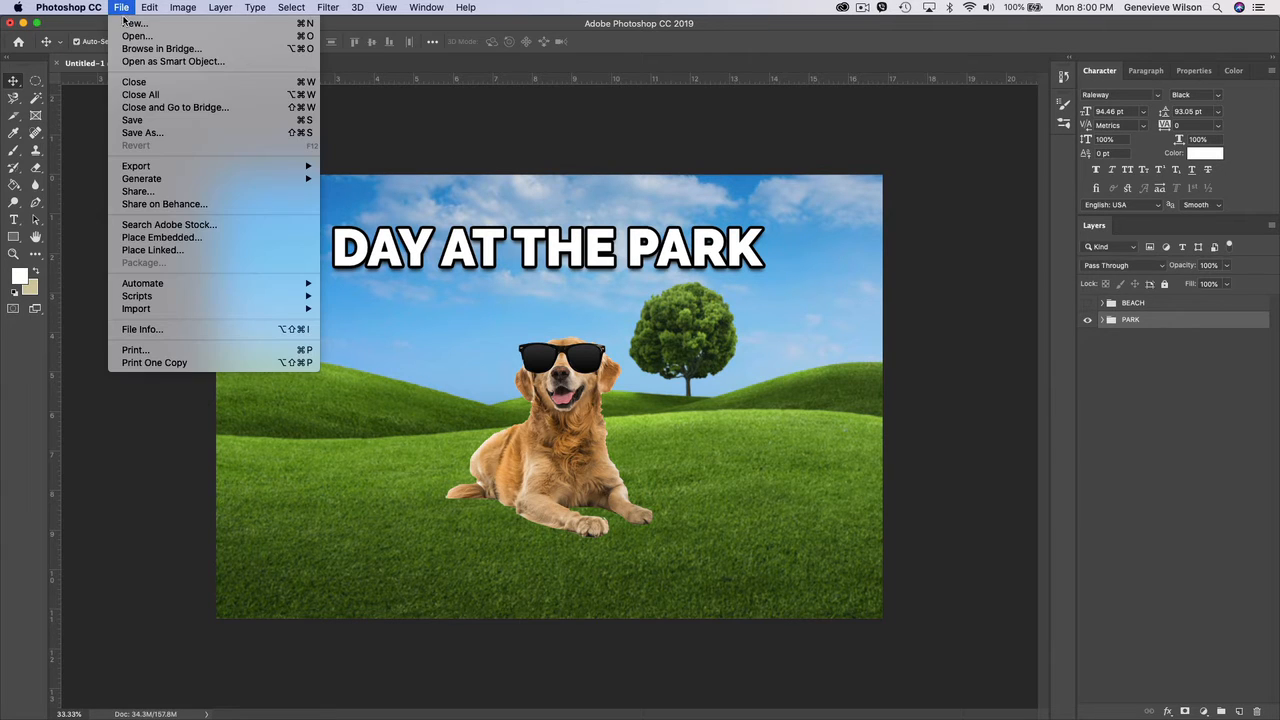
left_click(152, 133)
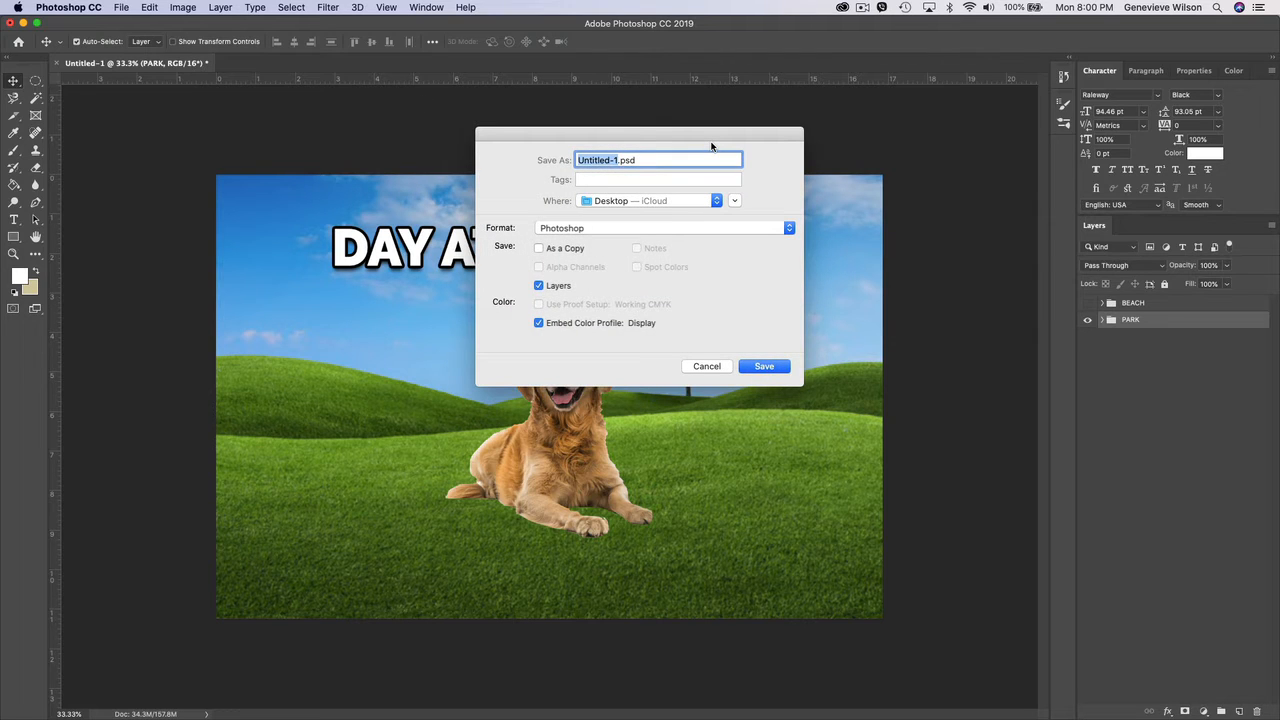
type("PARK")
left_click(603, 230)
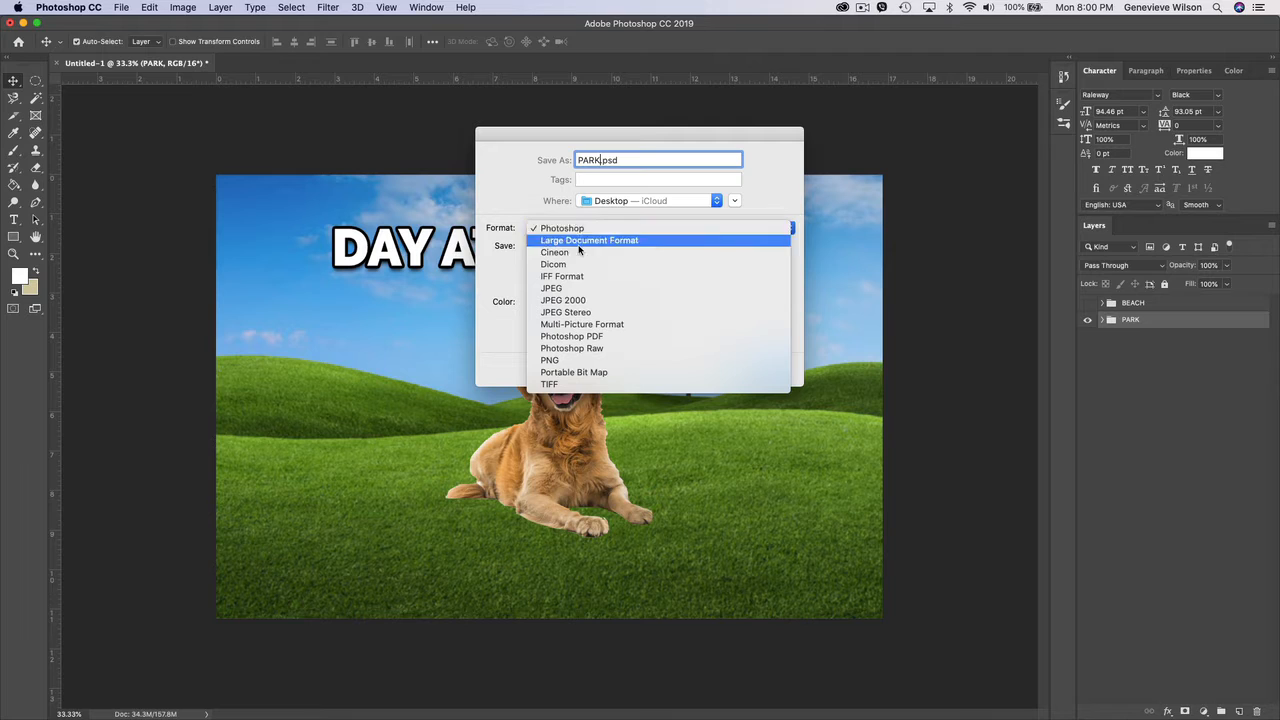
left_click(567, 290)
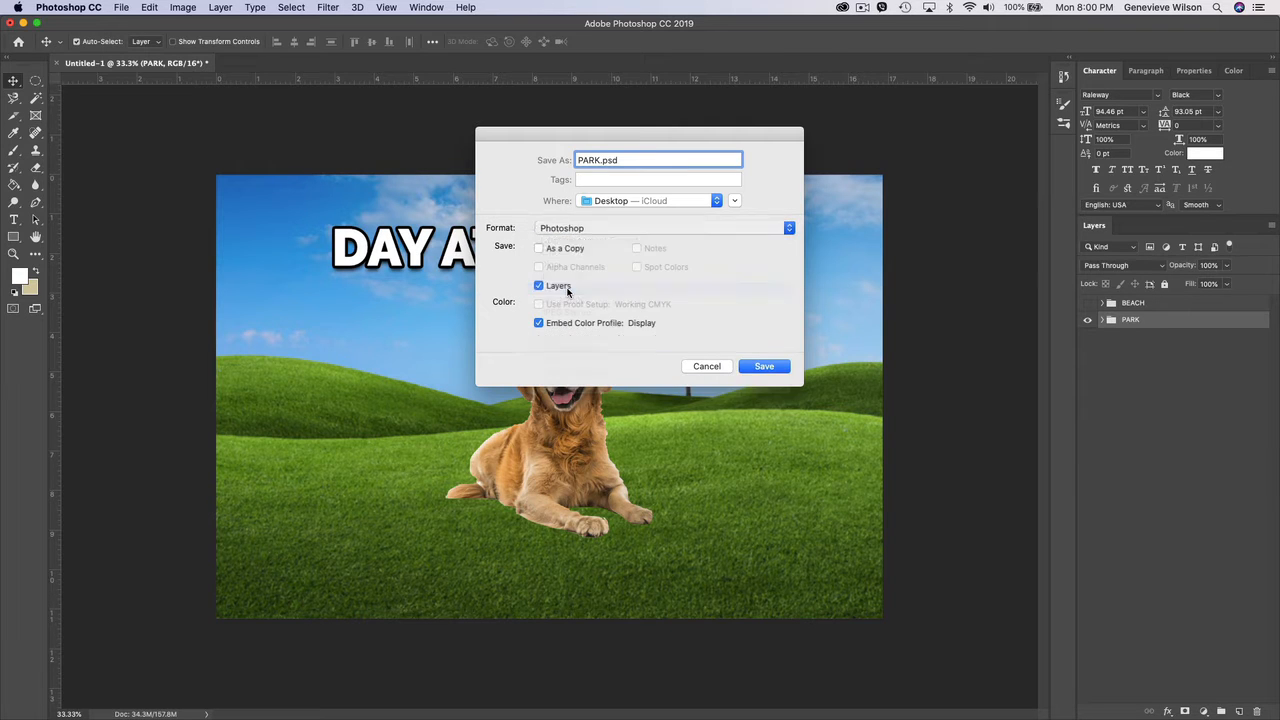
left_click(764, 366)
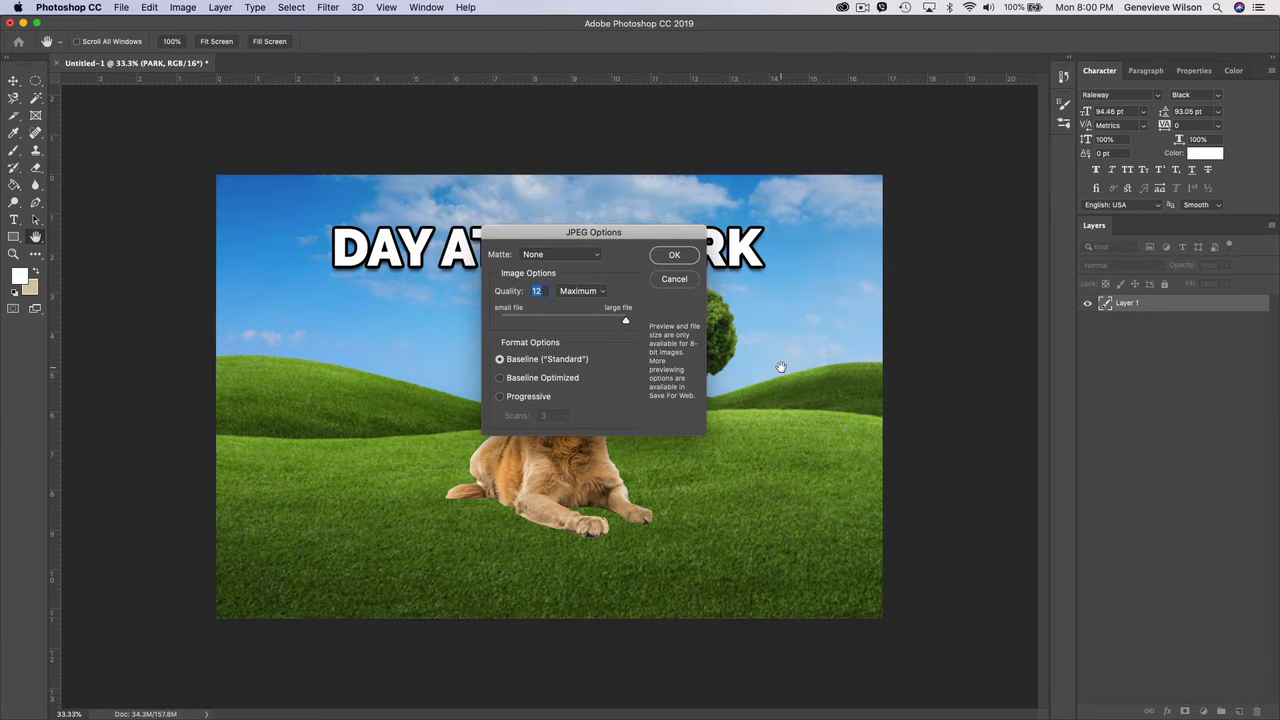
left_click(690, 256)
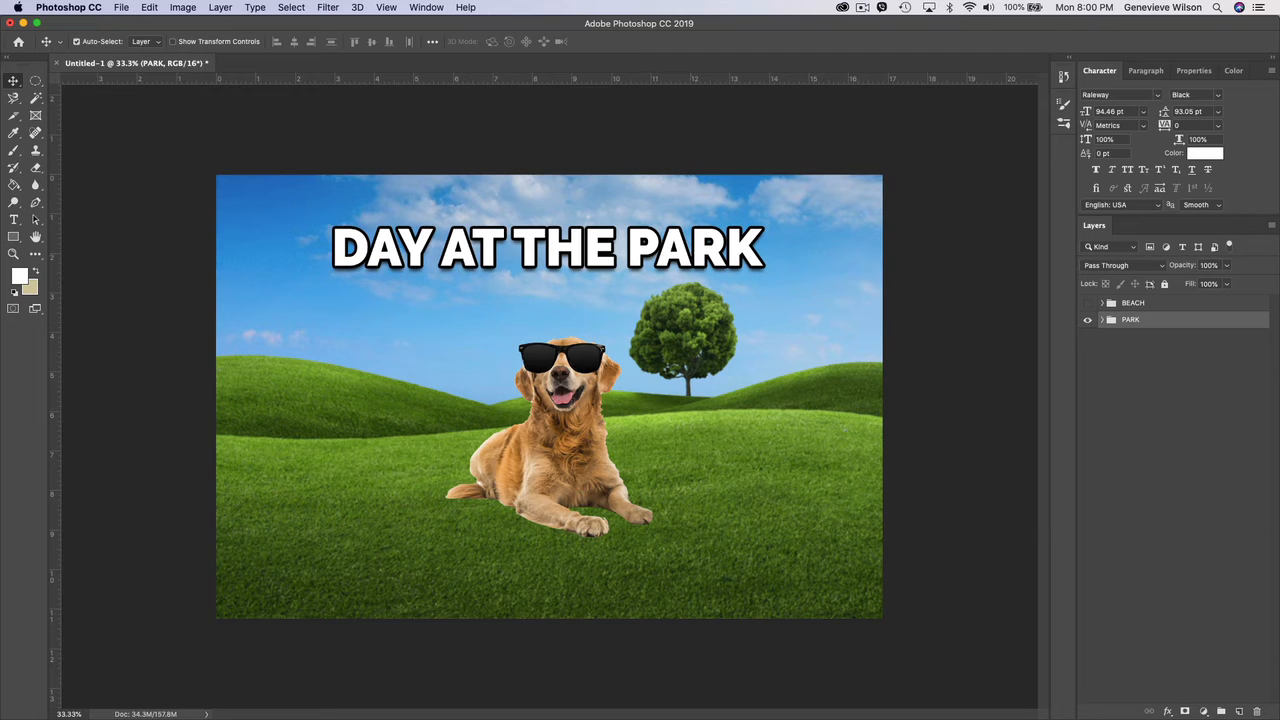
- Switch to Finder, preview BEACH.jpg and PARK.jpg on the Desktop, and return to Photoshop
key("super+Tab")
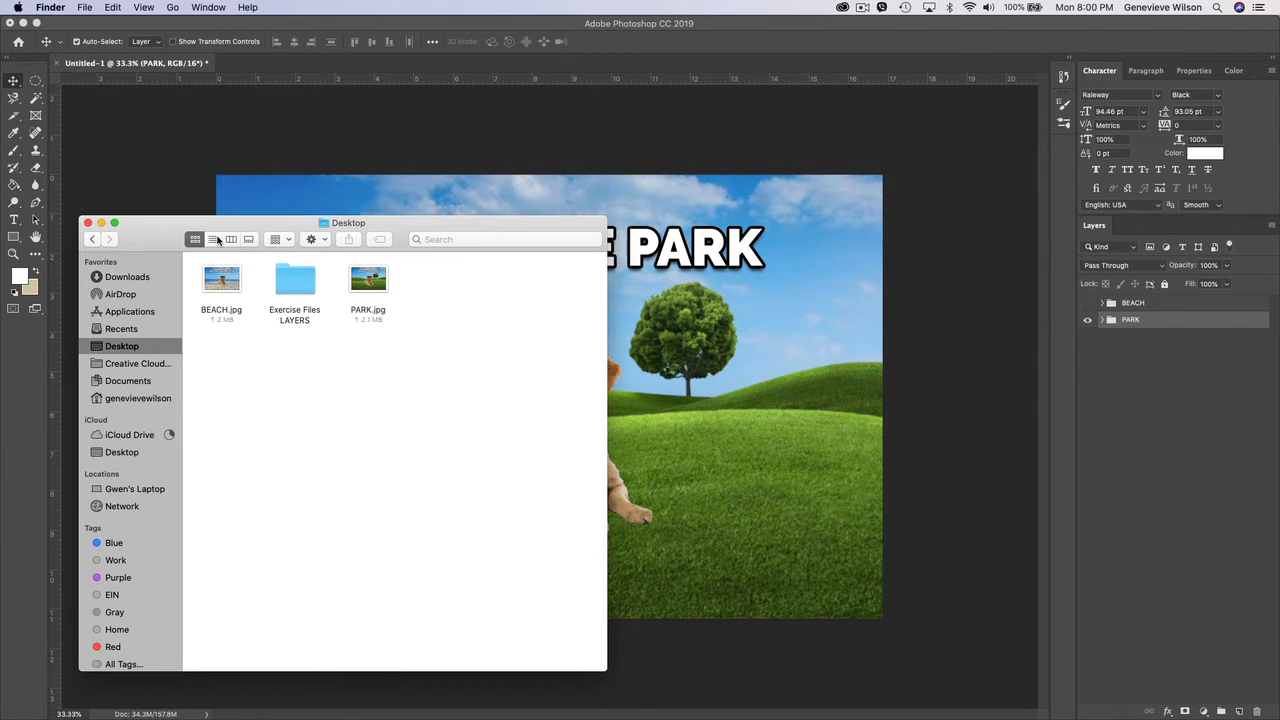
left_click(225, 288)
key("space")
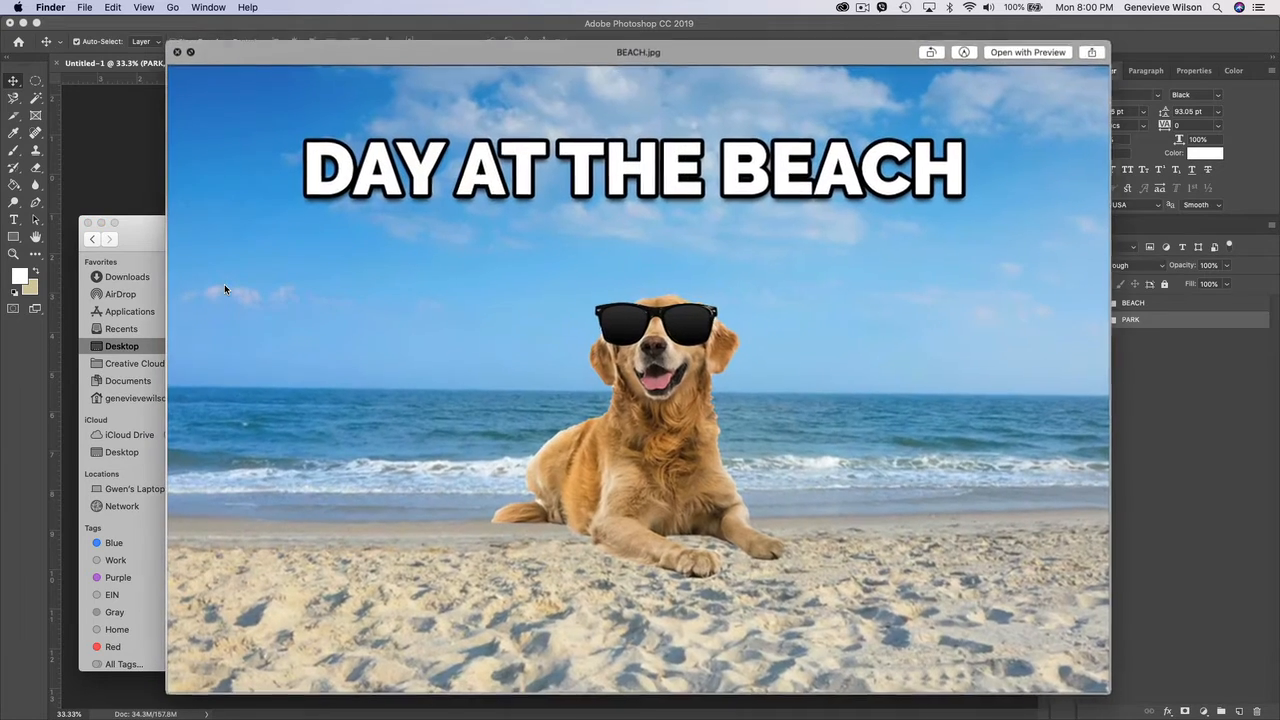
key("space")
left_click(370, 280)
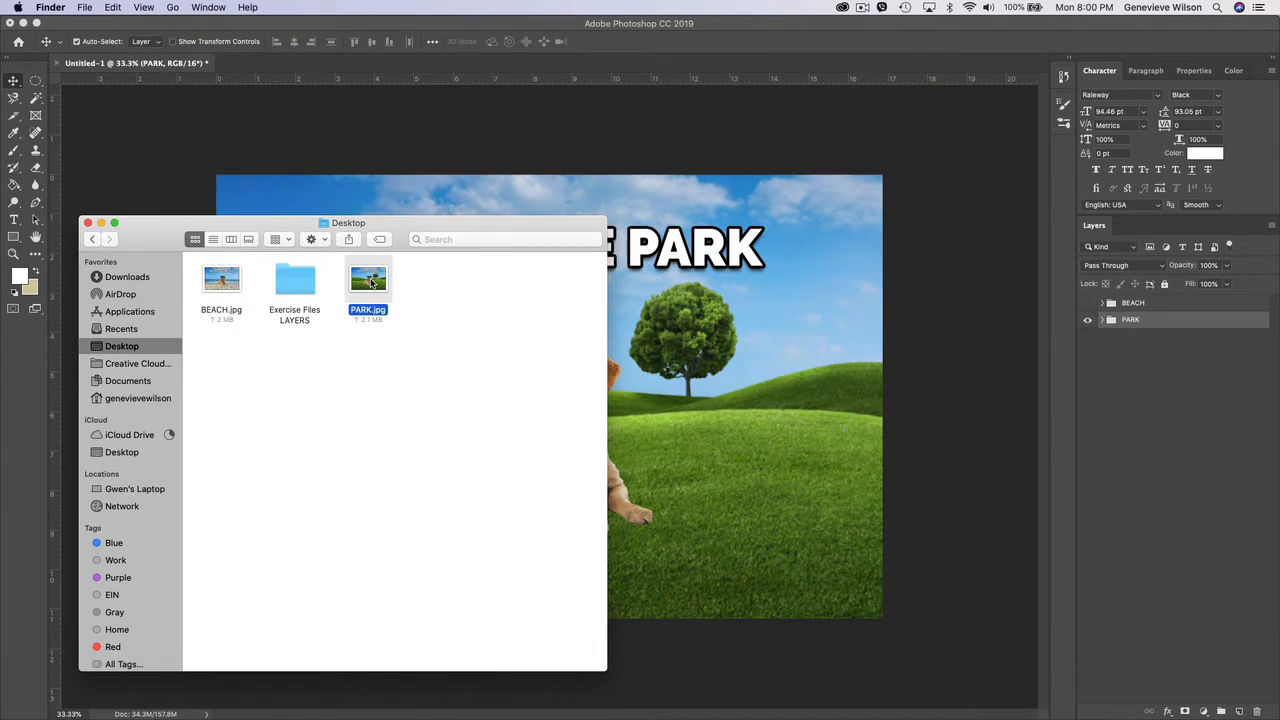
key("space")
key("space")
left_click(896, 326)
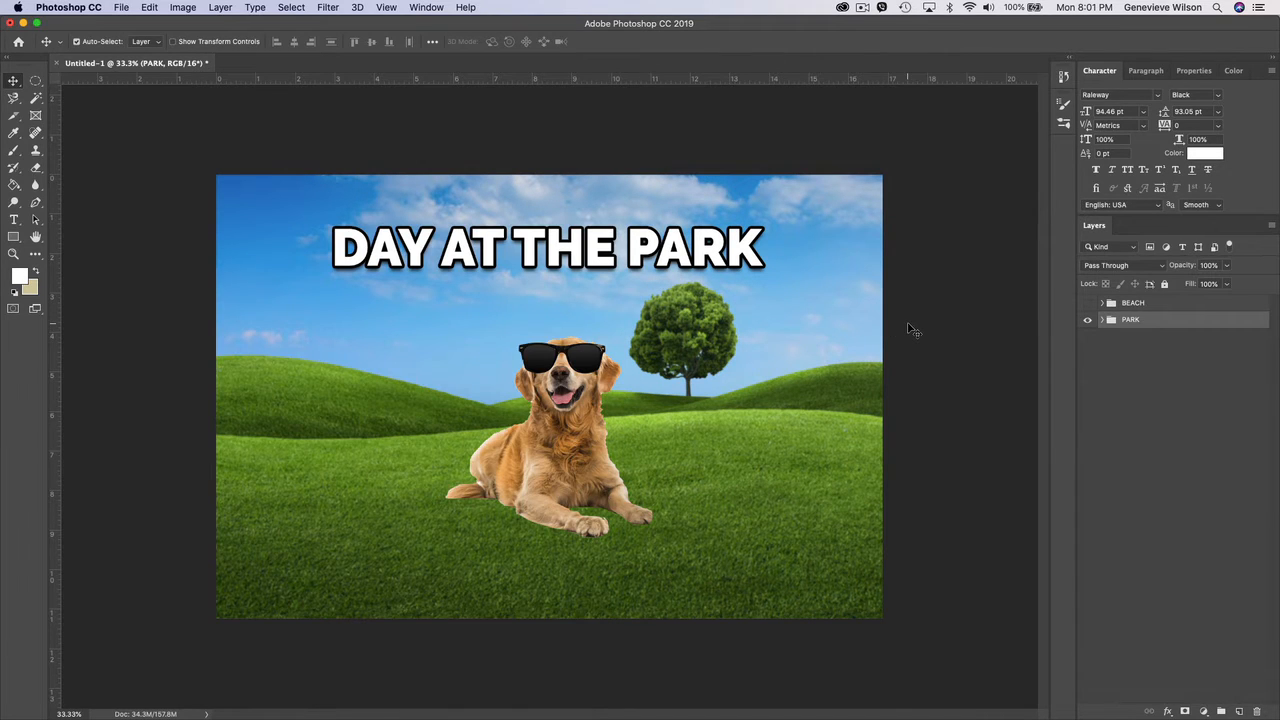
- Show the BEACH group again and save the document to the Desktop as DOG AT THE in Photoshop format with layers included
left_click(1087, 303)
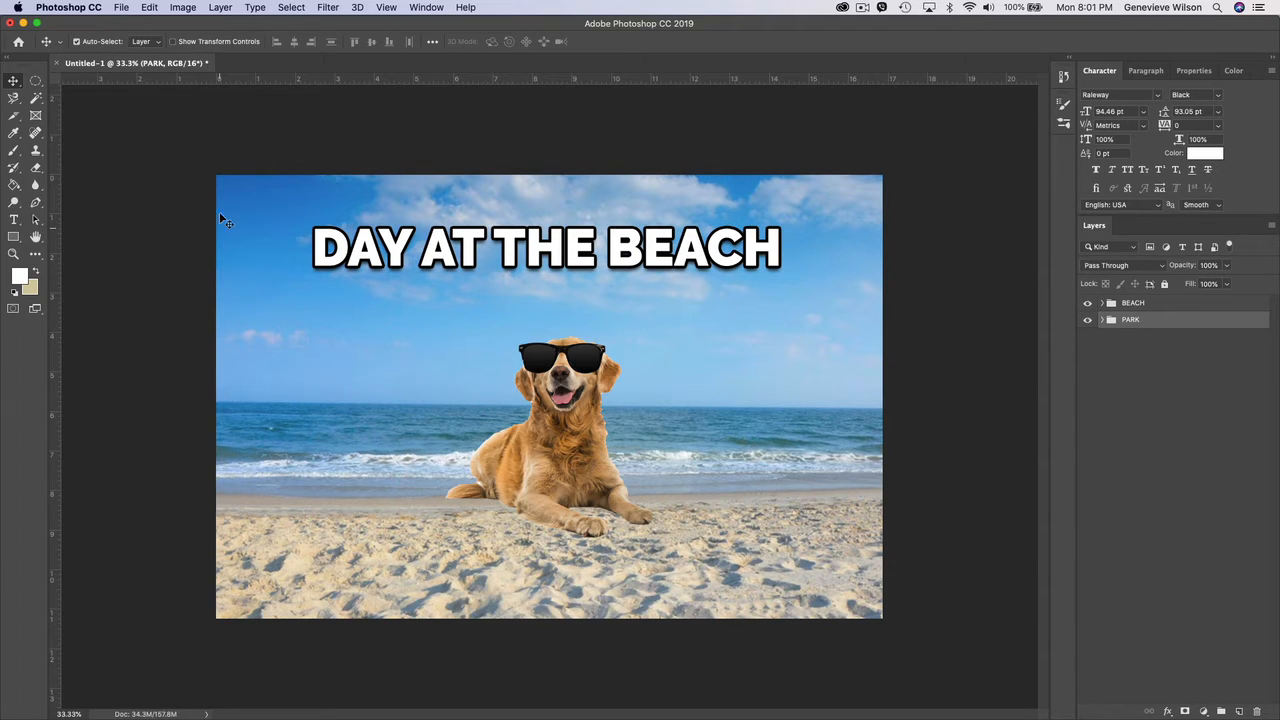
left_click(121, 7)
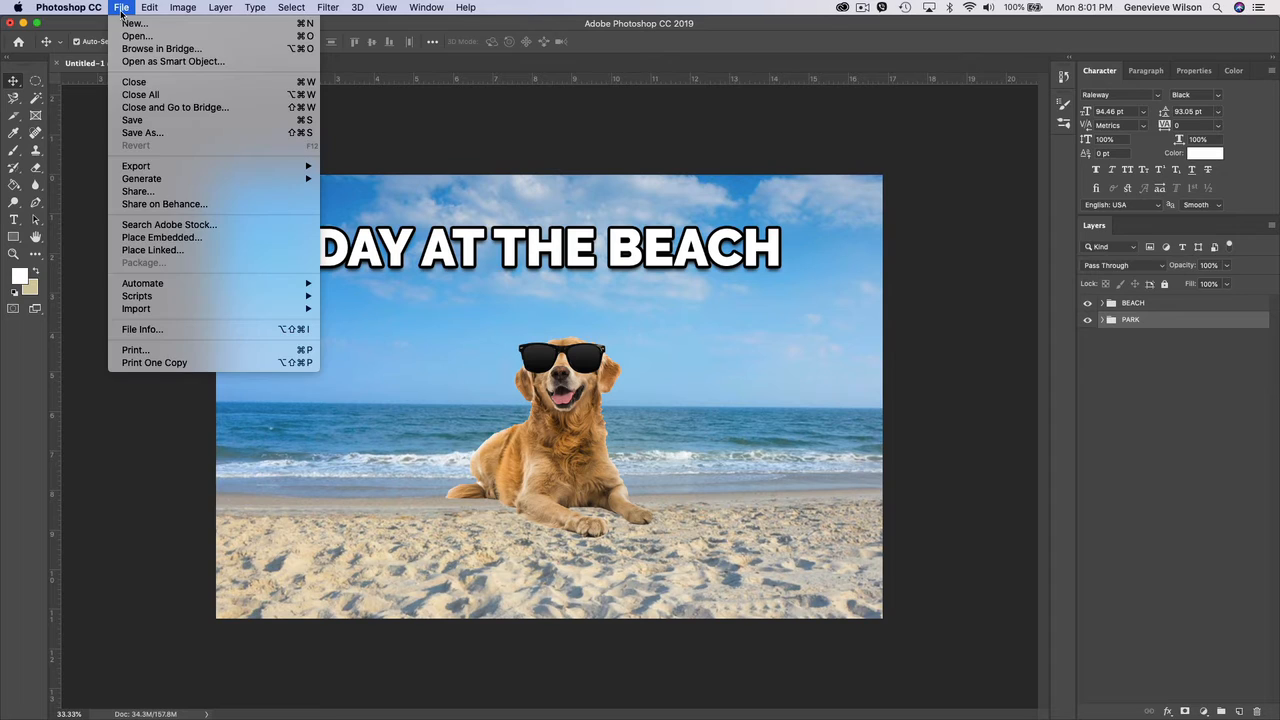
left_click(165, 133)
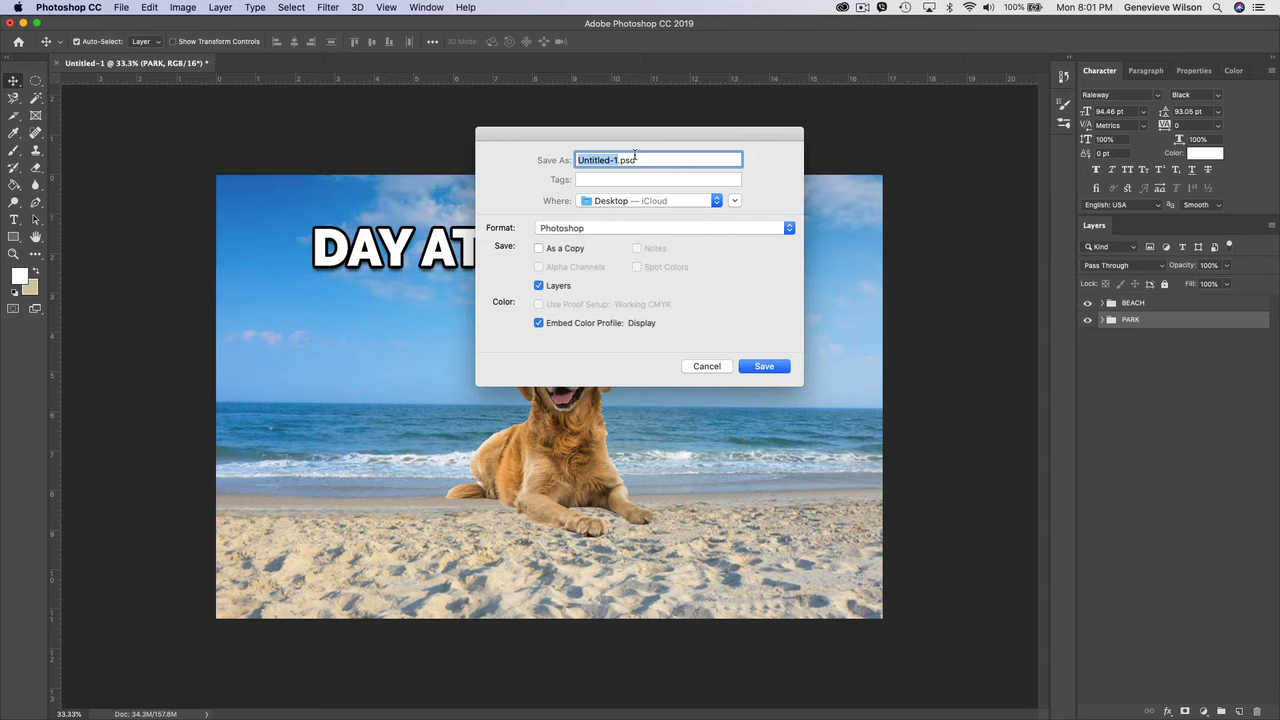
type("DOG AT THE")
left_click(589, 230)
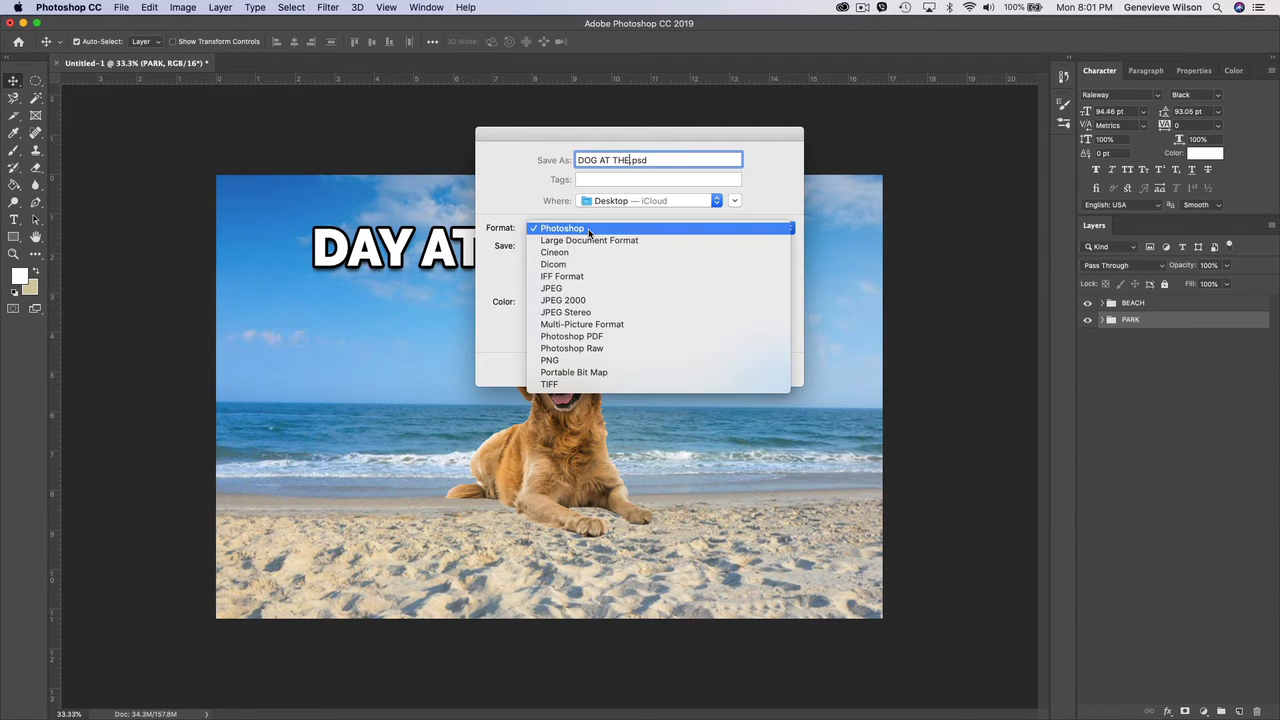
left_click(589, 230)
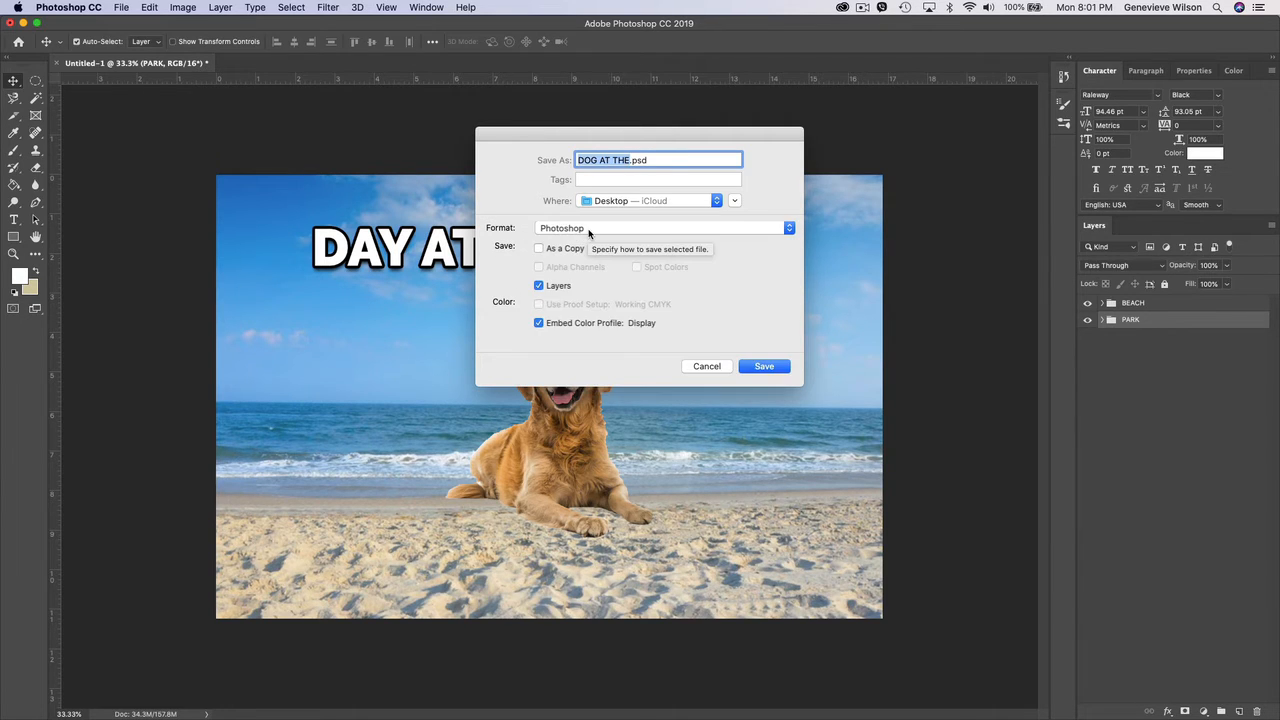
left_click(539, 287)
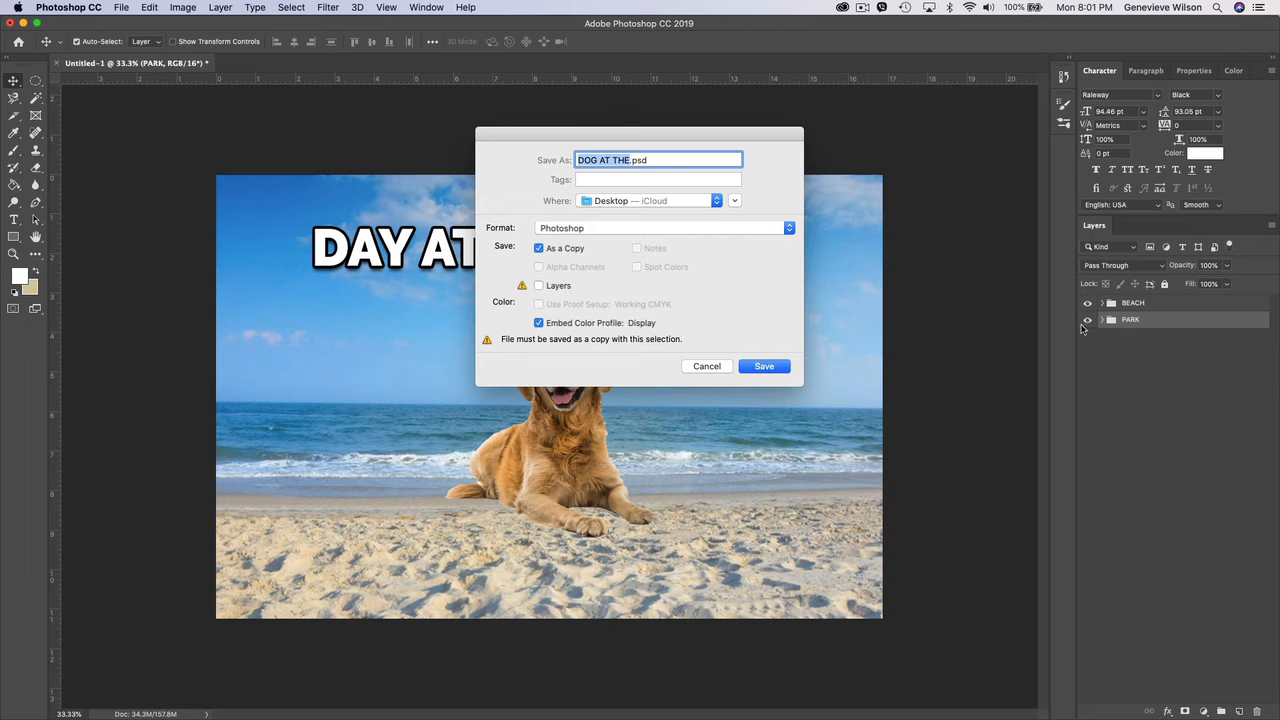
left_click(539, 287)
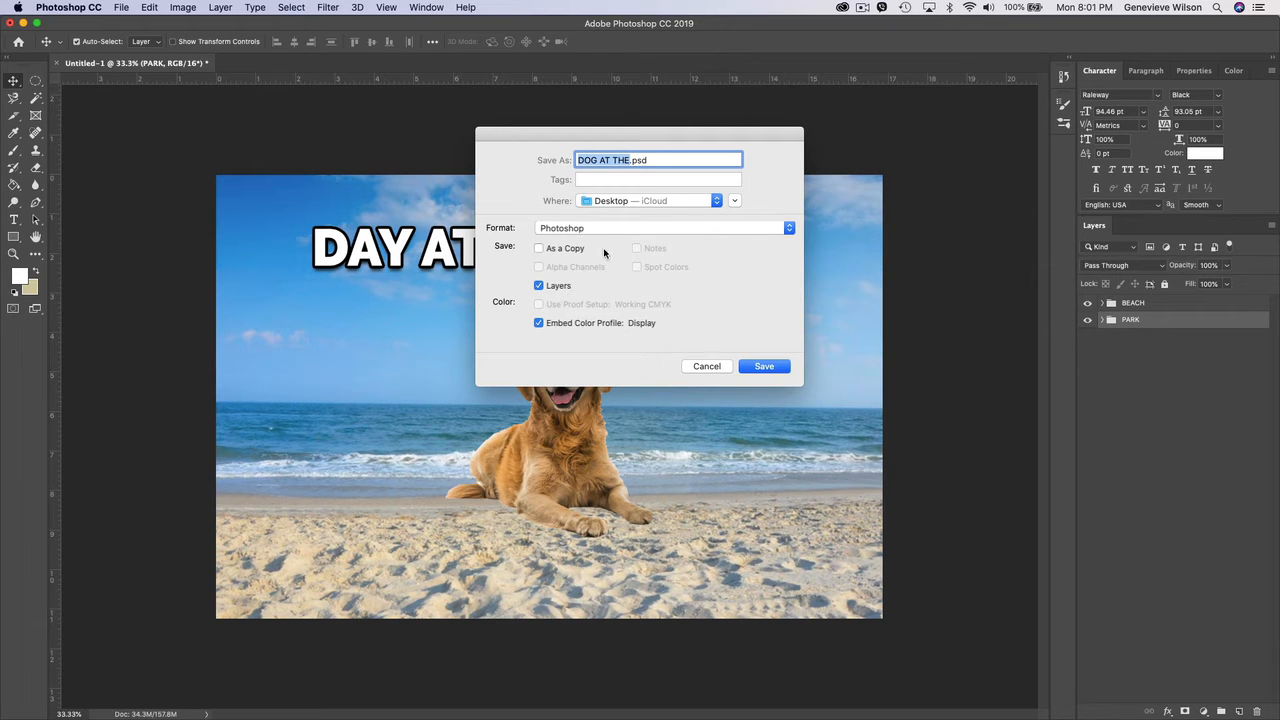
left_click(768, 367)
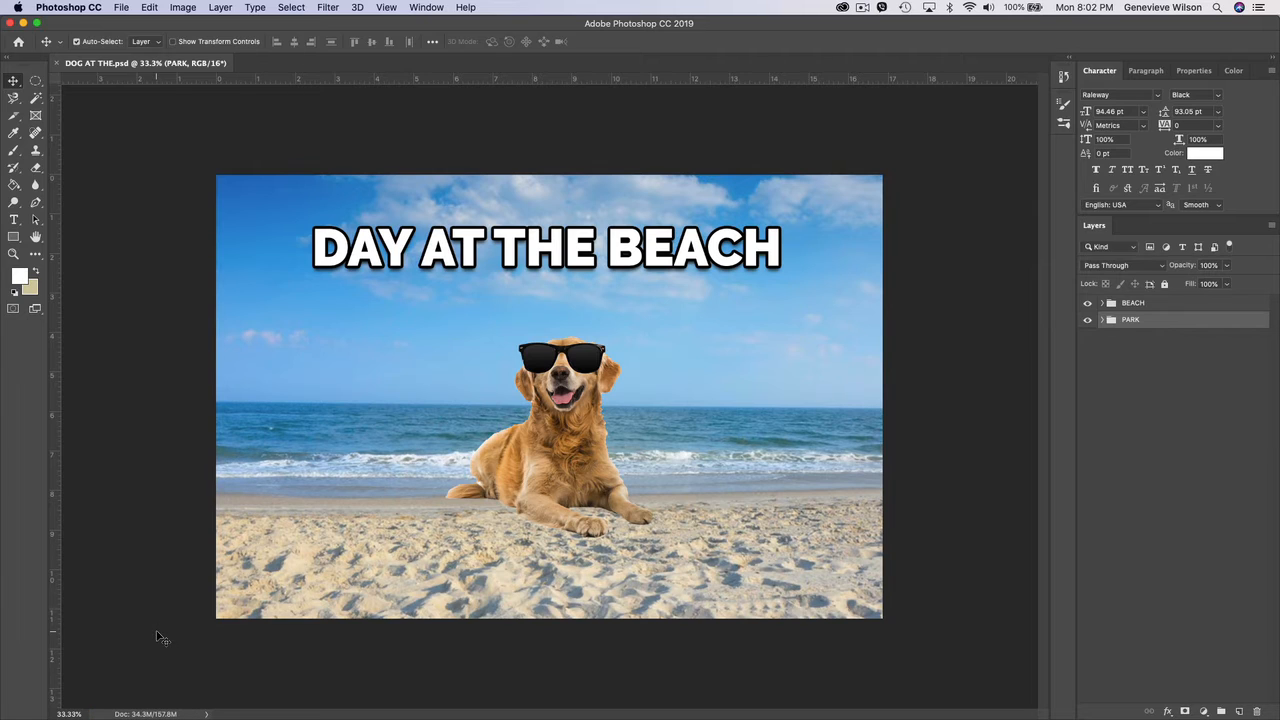
- Switch to Finder and open DOG AT THE.psd from the Desktop in Photoshop
key("super+Tab")
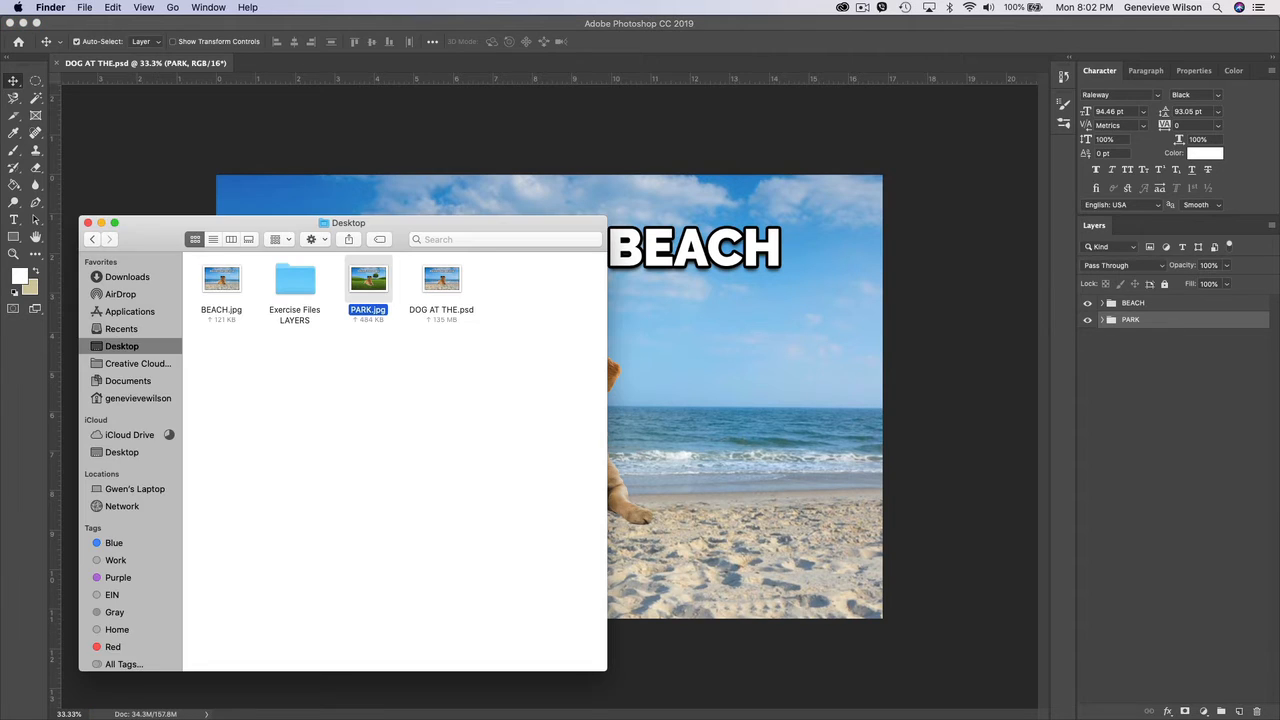
left_click(418, 397)
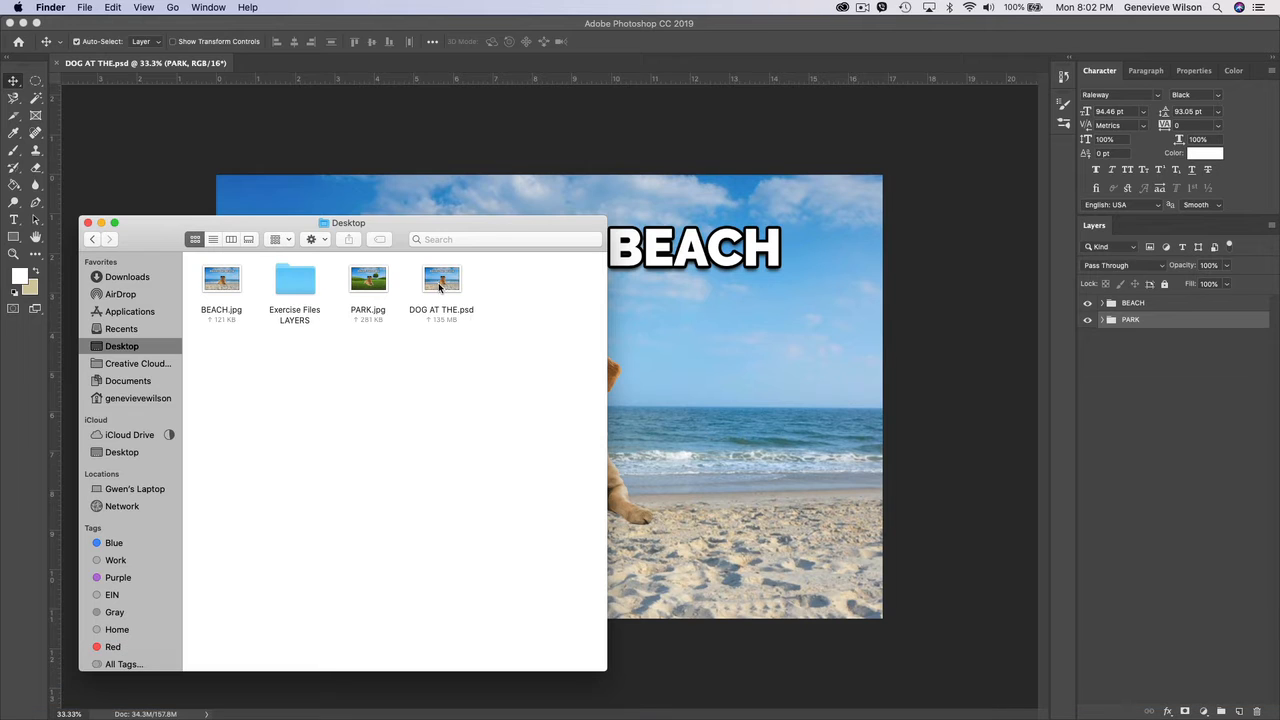
double_click(441, 284)
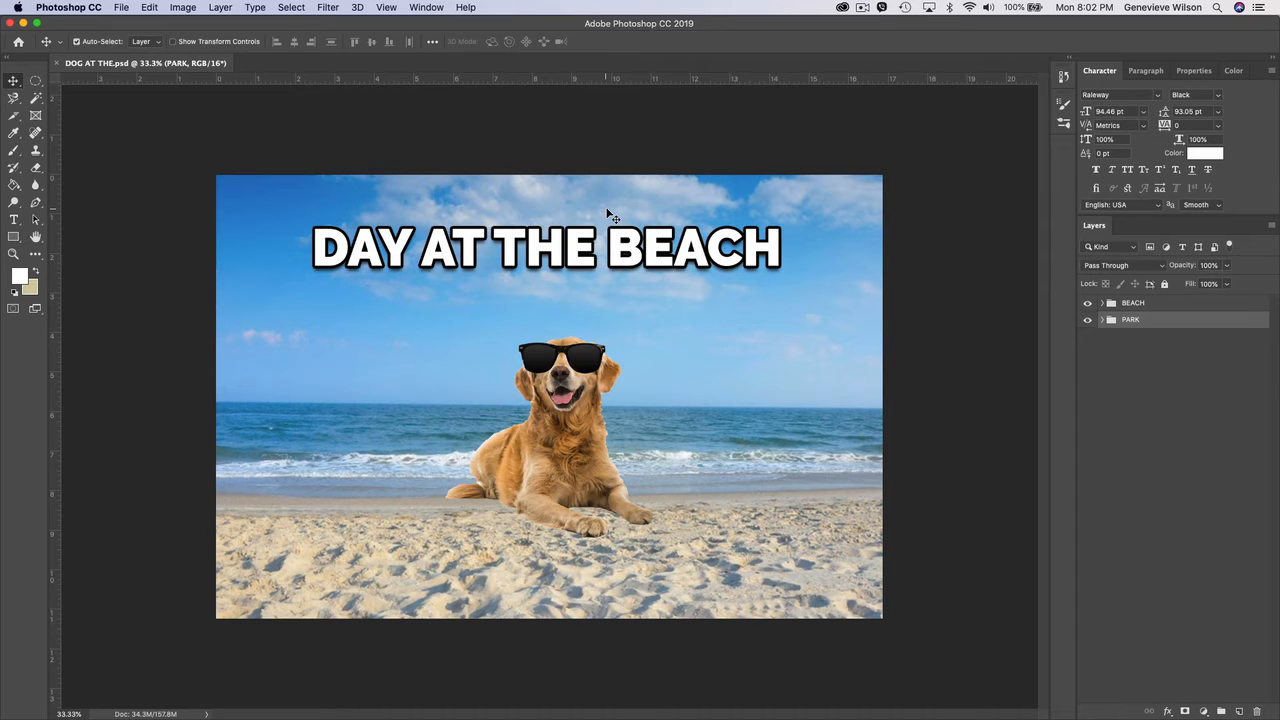
key("super")
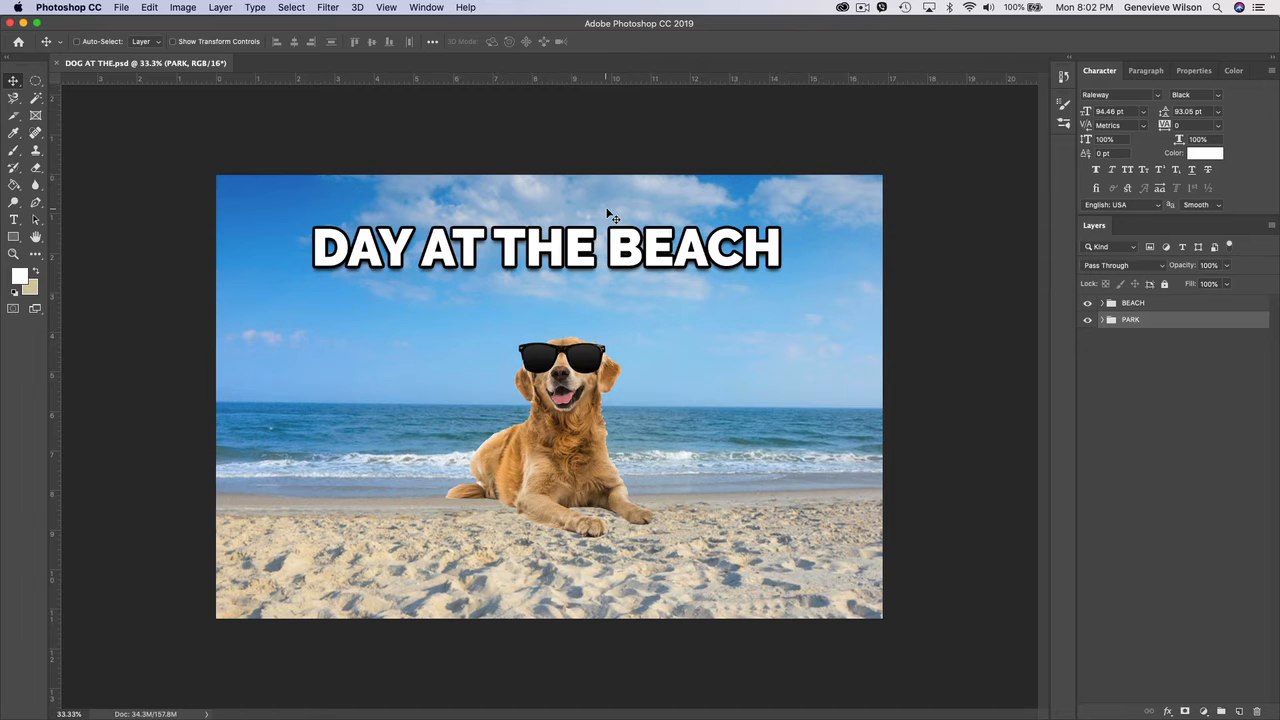